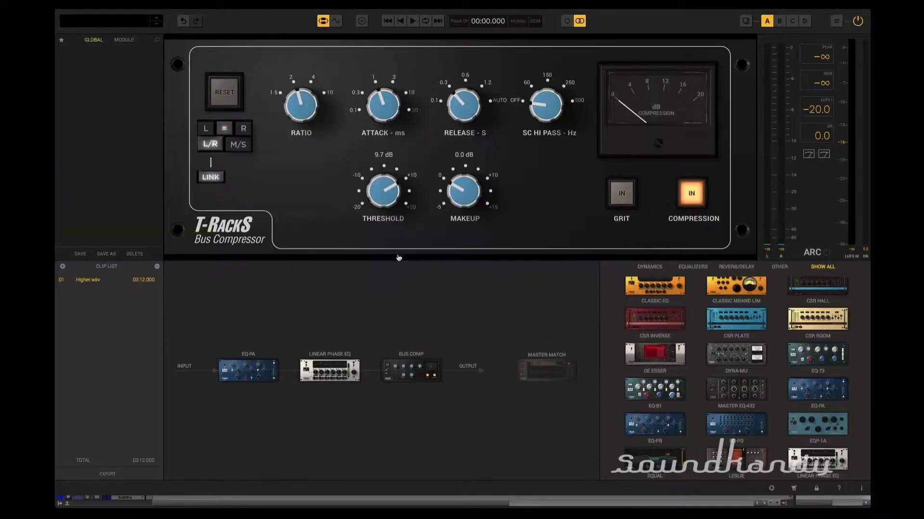
{"action": "scroll", "coordinate": [776, 348], "scroll_direction": "down", "scroll_amount": 2}
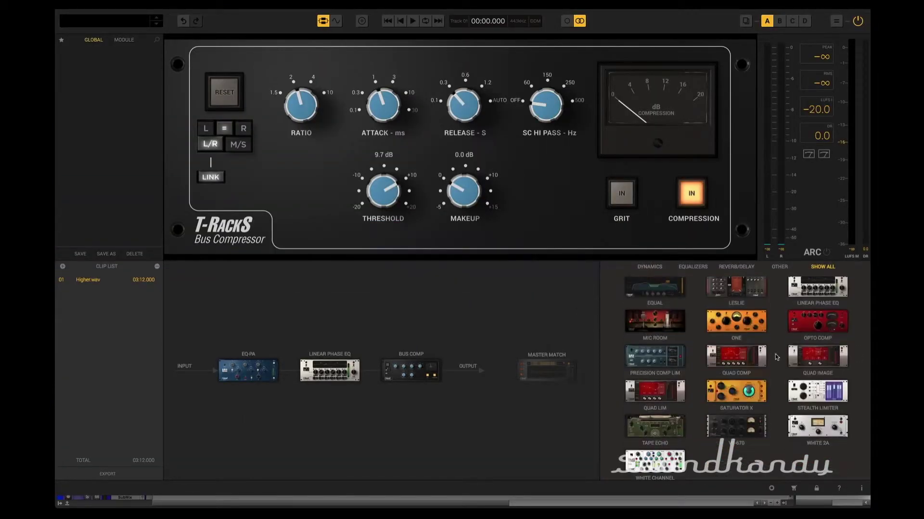
{"action": "scroll", "coordinate": [776, 348], "scroll_direction": "up", "scroll_amount": 5}
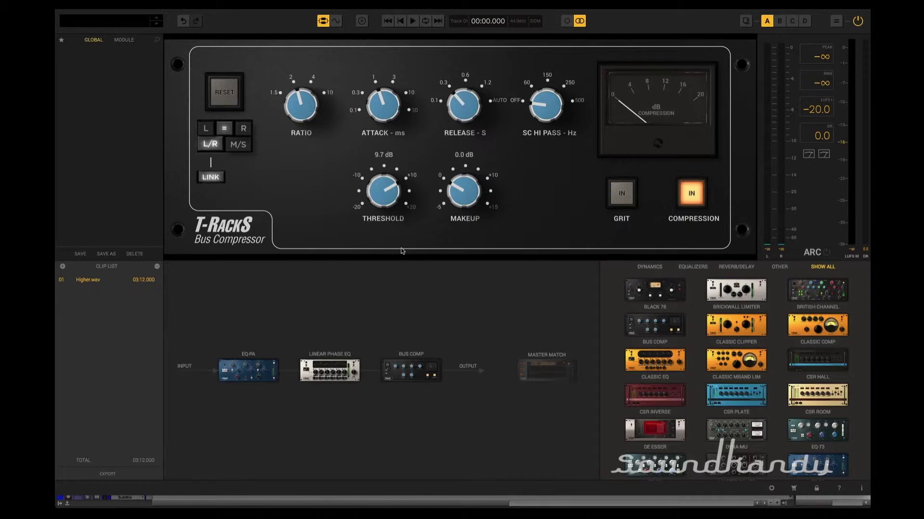
- Show the waveform of Higher.wav and try out the trim handles at the clip's start and end
{"action": "left_click", "coordinate": [337, 20]}
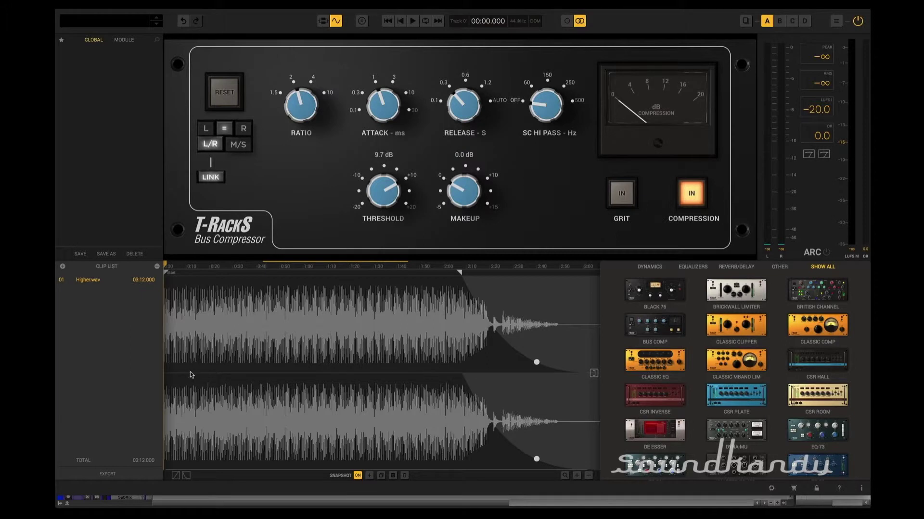
{"action": "left_click", "coordinate": [169, 373]}
{"action": "left_click_drag", "start_coordinate": [215, 370], "coordinate": [120, 361]}
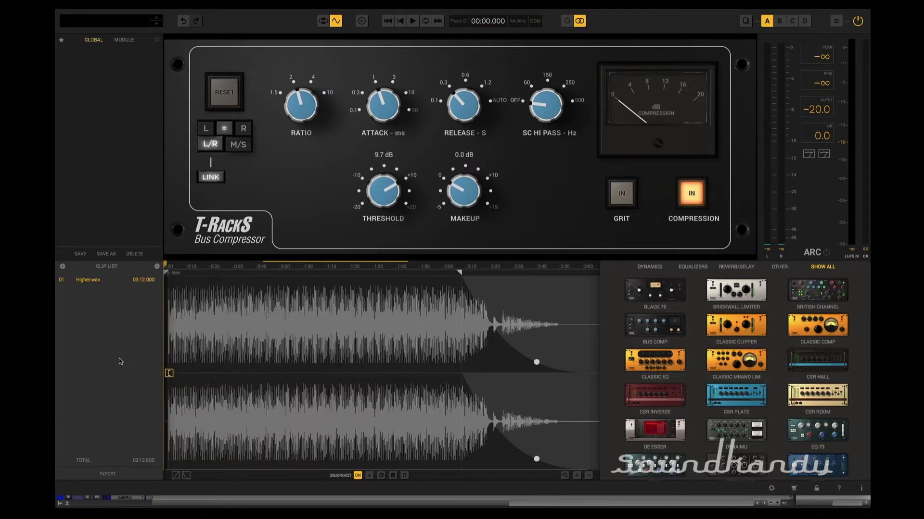
{"action": "mouse_move", "coordinate": [593, 378]}
{"action": "left_mouse_down"}
{"action": "mouse_move", "coordinate": [399, 373]}
{"action": "mouse_move", "coordinate": [594, 374]}
{"action": "left_mouse_up"}
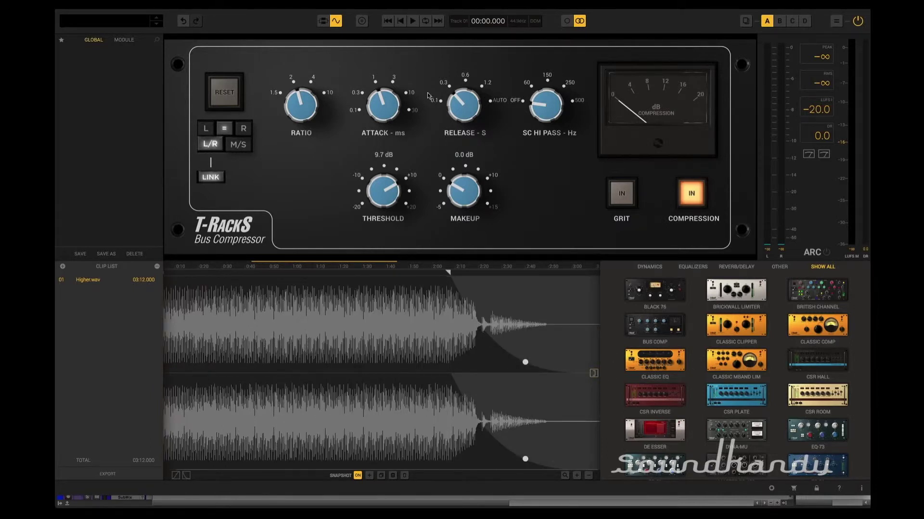
- Open the Album Assembly window, inspect the copy protection entry of track 01, and close the window
{"action": "left_click", "coordinate": [363, 21]}
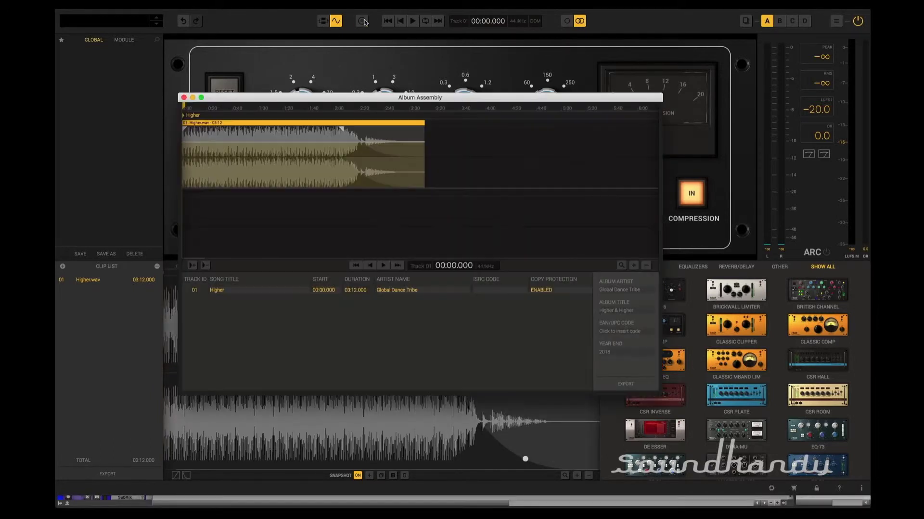
{"action": "left_click_drag", "start_coordinate": [384, 98], "coordinate": [389, 61]}
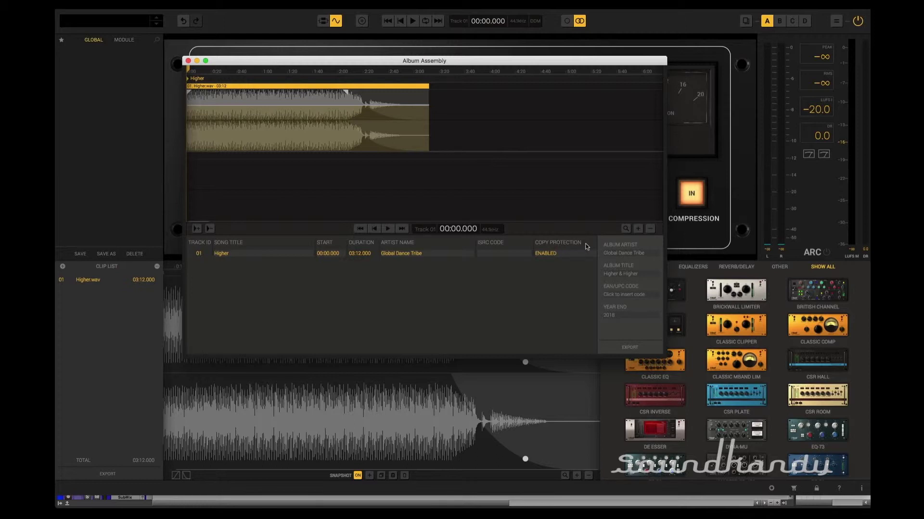
{"action": "left_click", "coordinate": [547, 254]}
{"action": "left_click", "coordinate": [188, 61]}
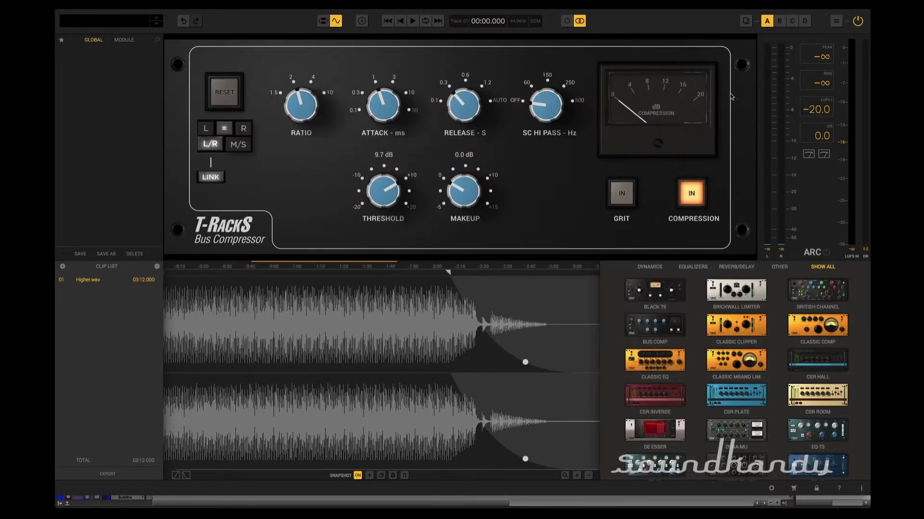
- Open the Metering window, look through the genre targets offered for the level meters, and close the window
{"action": "left_click", "coordinate": [824, 156]}
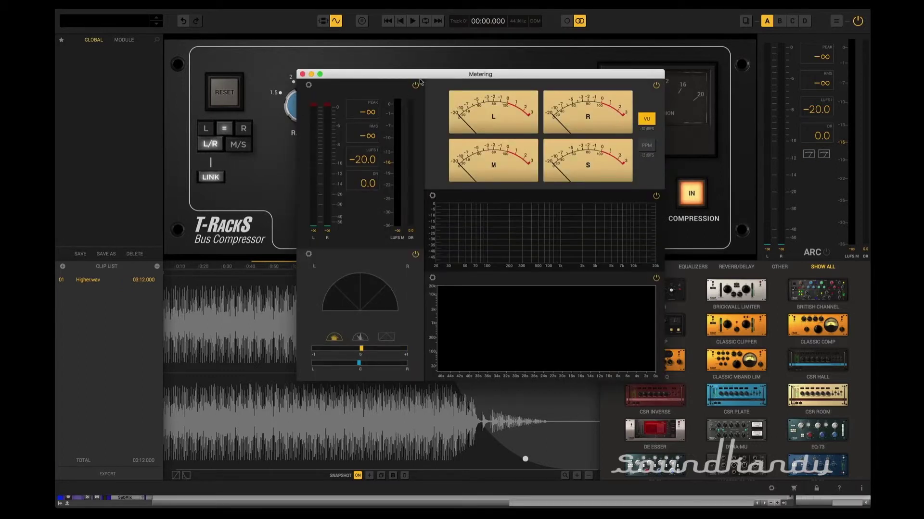
{"action": "mouse_move", "coordinate": [420, 78]}
{"action": "left_mouse_down"}
{"action": "mouse_move", "coordinate": [463, 73]}
{"action": "mouse_move", "coordinate": [423, 77]}
{"action": "left_mouse_up"}
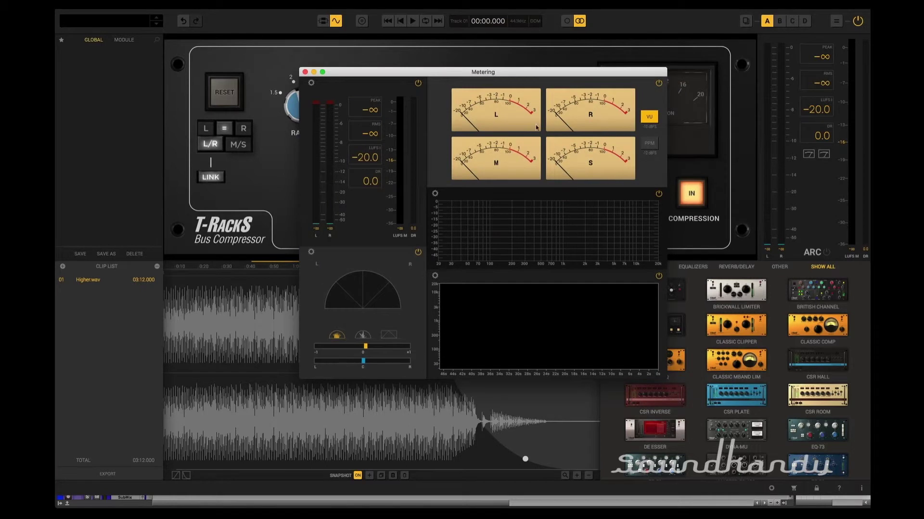
{"action": "left_click", "coordinate": [312, 84]}
{"action": "mouse_move", "coordinate": [339, 122]}
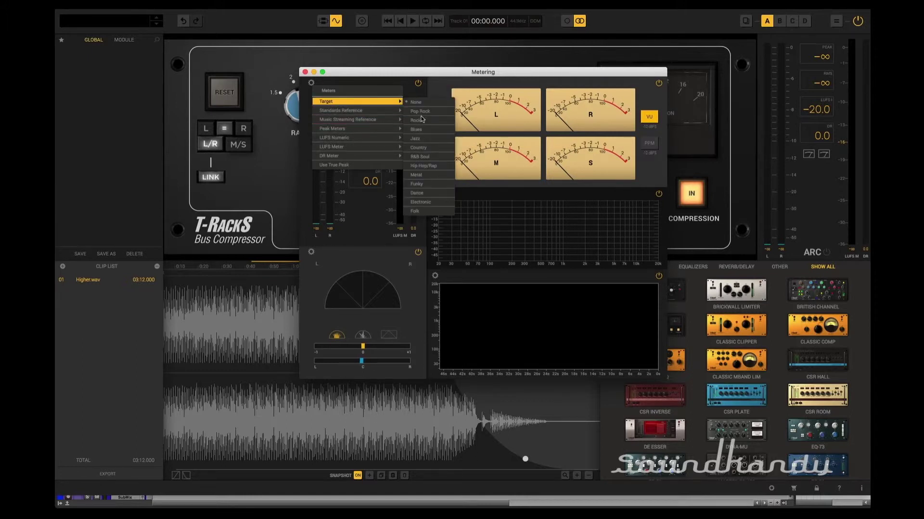
{"action": "left_click", "coordinate": [471, 81]}
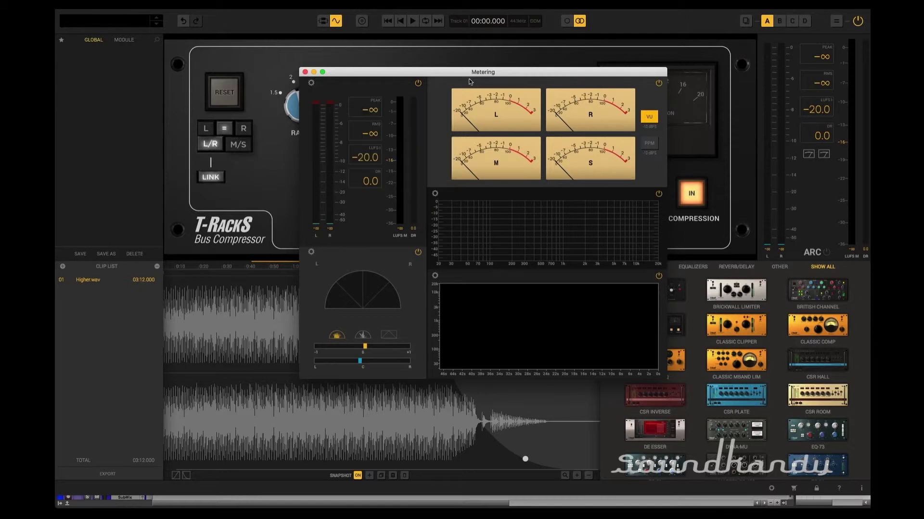
{"action": "left_click", "coordinate": [305, 71]}
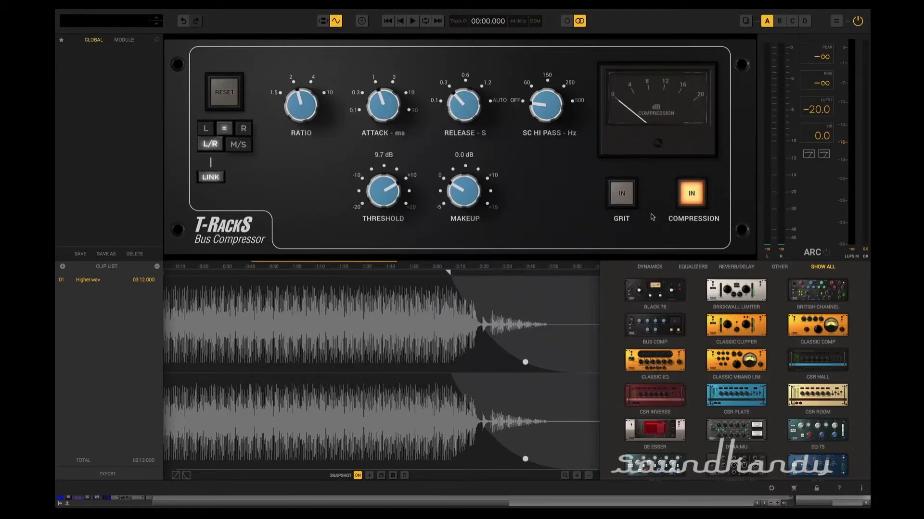
- Return to the processing chain view and look through the complete collection of available modules
{"action": "left_click", "coordinate": [323, 21]}
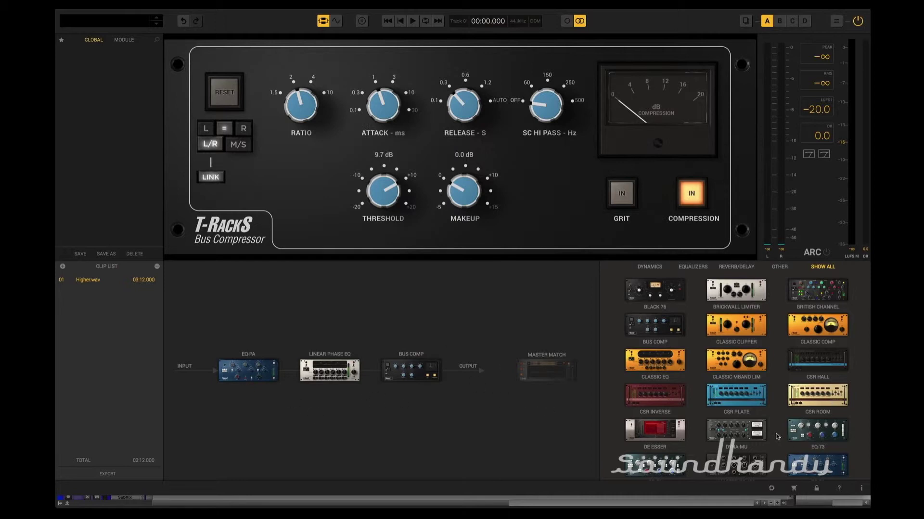
{"action": "left_click_drag", "start_coordinate": [746, 433], "coordinate": [553, 355]}
{"action": "scroll", "coordinate": [732, 305], "scroll_direction": "down", "scroll_amount": 10}
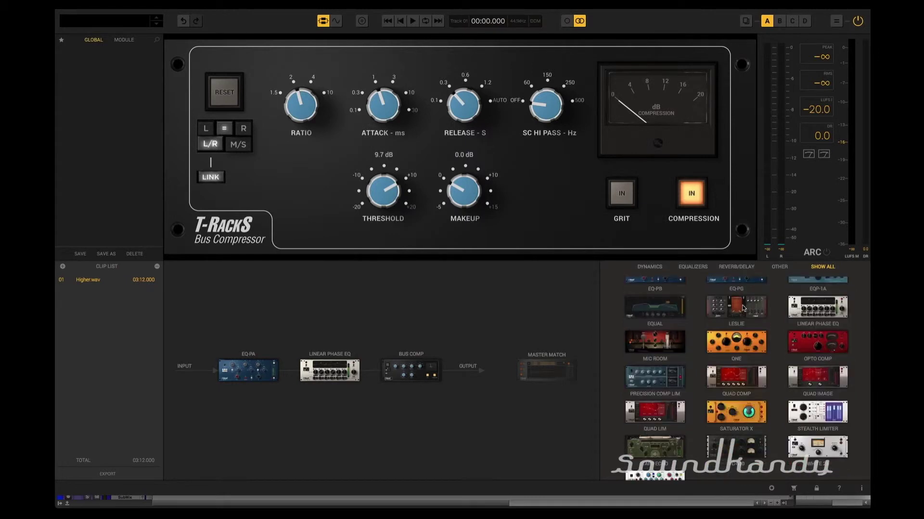
{"action": "scroll", "coordinate": [736, 327], "scroll_direction": "up", "scroll_amount": 10}
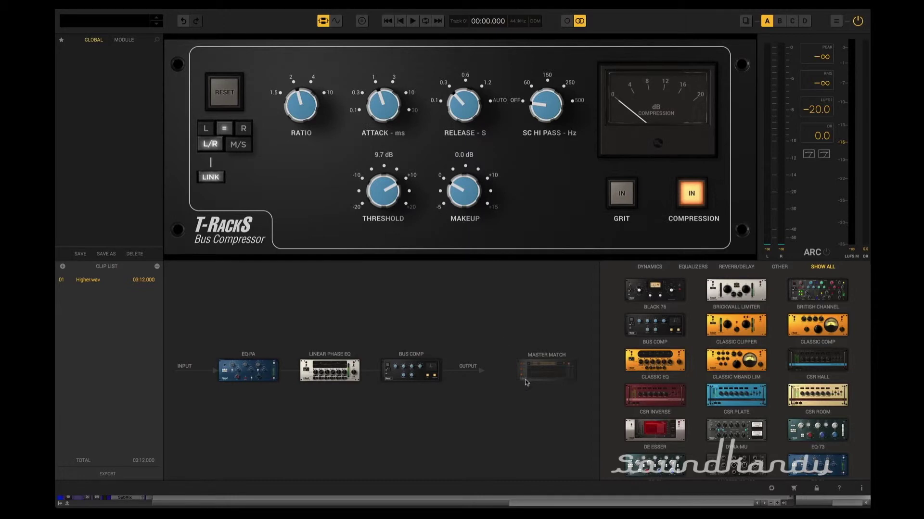
{"action": "scroll", "coordinate": [761, 339], "scroll_direction": "down", "scroll_amount": 2}
{"action": "scroll", "coordinate": [761, 341], "scroll_direction": "down", "scroll_amount": 1}
{"action": "scroll", "coordinate": [765, 352], "scroll_direction": "up", "scroll_amount": 3}
{"action": "scroll", "coordinate": [701, 340], "scroll_direction": "down", "scroll_amount": 5}
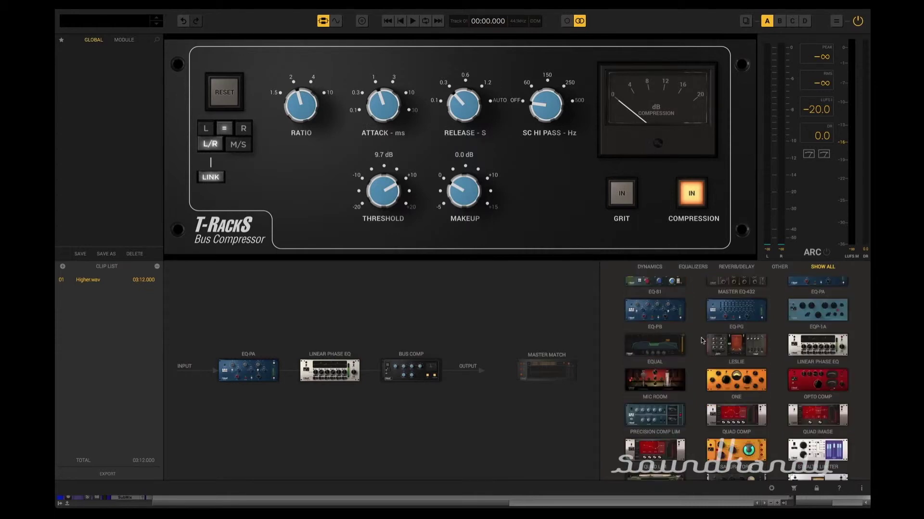
{"action": "scroll", "coordinate": [705, 340], "scroll_direction": "down", "scroll_amount": 3}
{"action": "scroll", "coordinate": [712, 321], "scroll_direction": "up", "scroll_amount": 10}
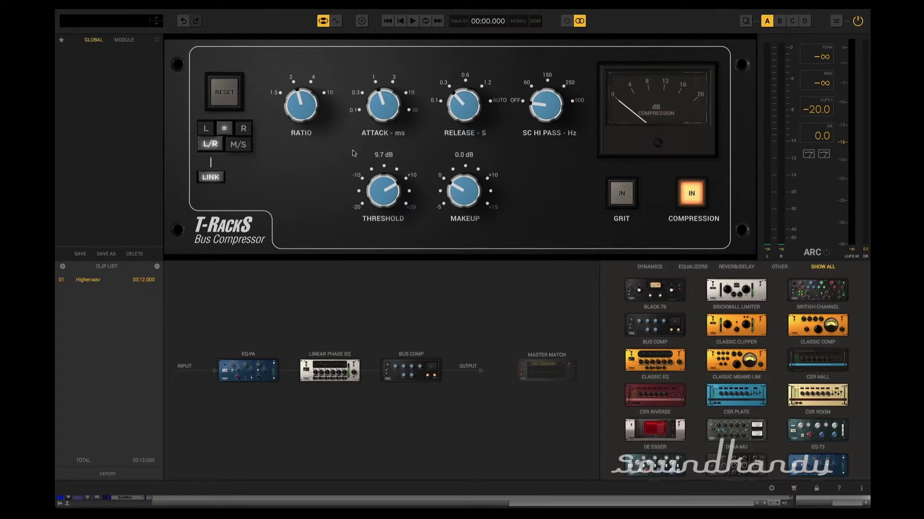
- Switch to the Pro Tools session to view the T-RackS plug-in on the Master track, and return to the standalone T-RackS
{"action": "key", "text": "super+Tab"}
{"action": "left_click", "coordinate": [392, 249]}
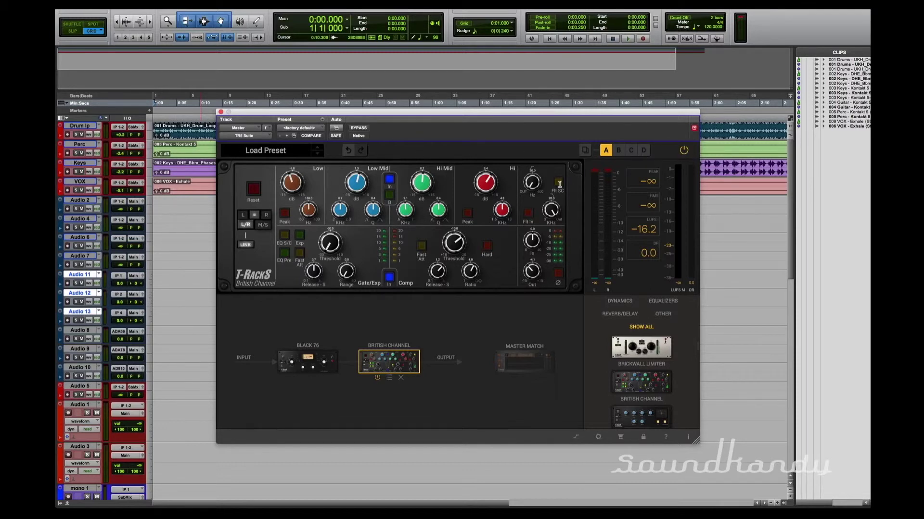
{"action": "key", "text": "super+Tab"}
{"action": "left_click", "coordinate": [411, 260]}
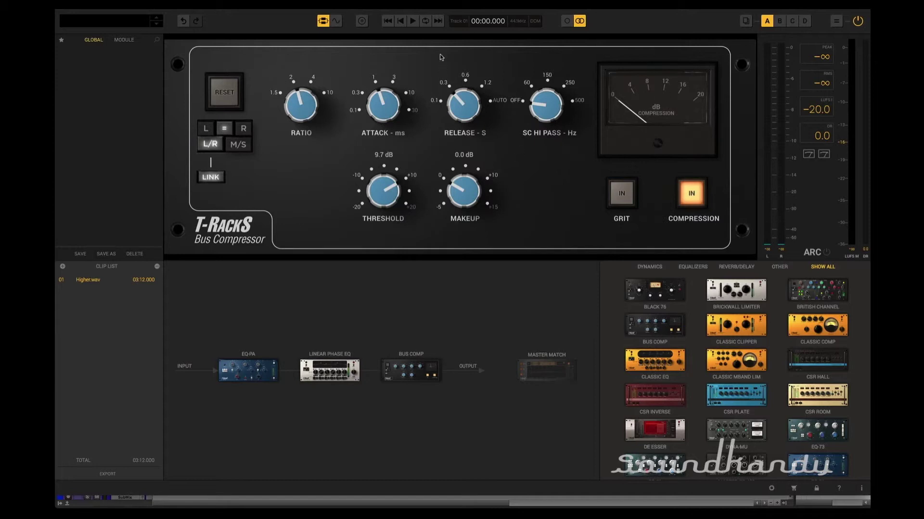
- Play Higher.wav from the beginning through chain A and stop playback
{"action": "left_click", "coordinate": [387, 21]}
{"action": "left_click", "coordinate": [415, 20]}
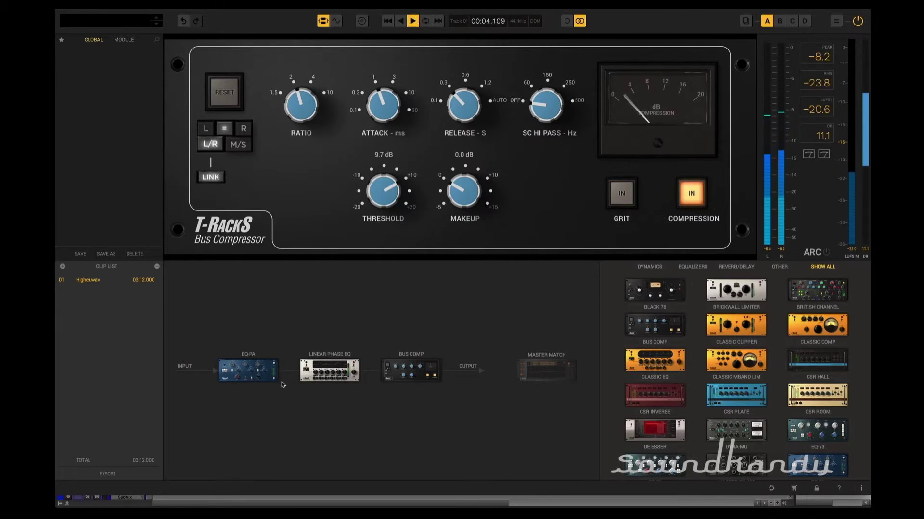
{"action": "key", "text": "space"}
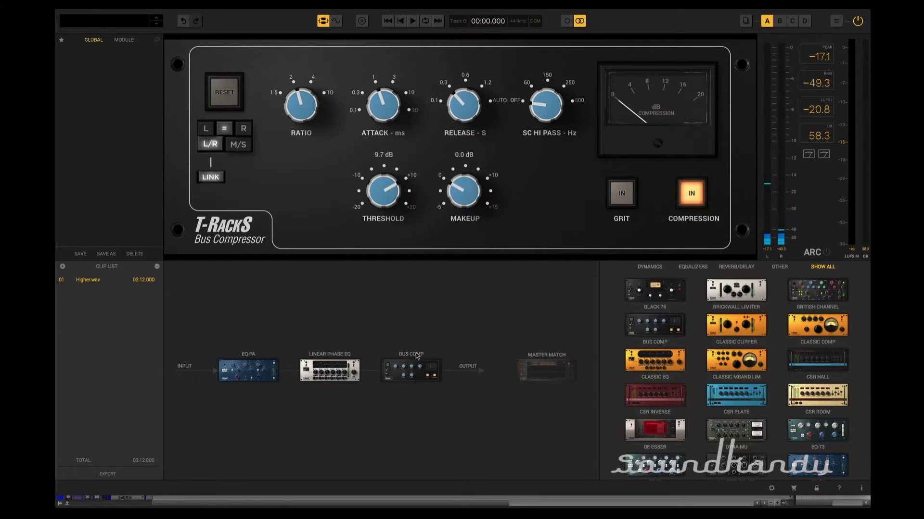
{"action": "scroll", "coordinate": [750, 333], "scroll_direction": "down", "scroll_amount": 5}
{"action": "scroll", "coordinate": [749, 333], "scroll_direction": "down", "scroll_amount": 1}
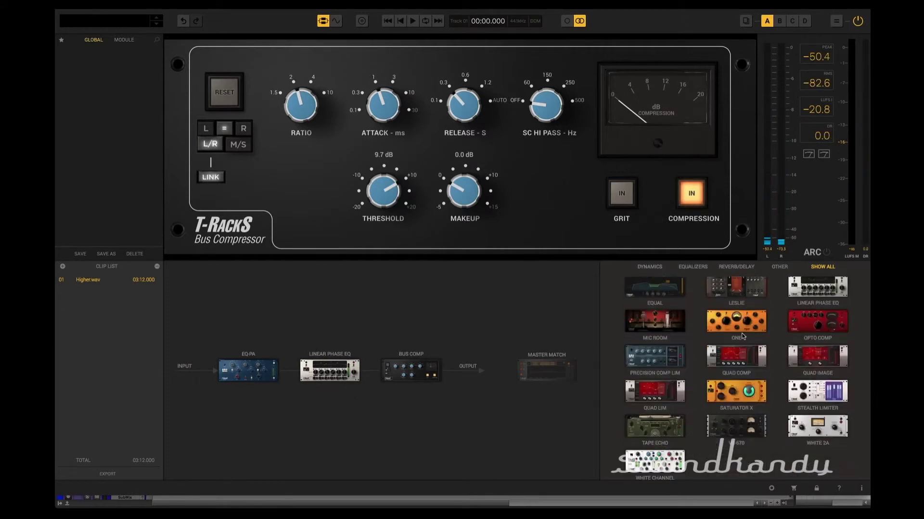
{"action": "scroll", "coordinate": [770, 328], "scroll_direction": "up", "scroll_amount": 6}
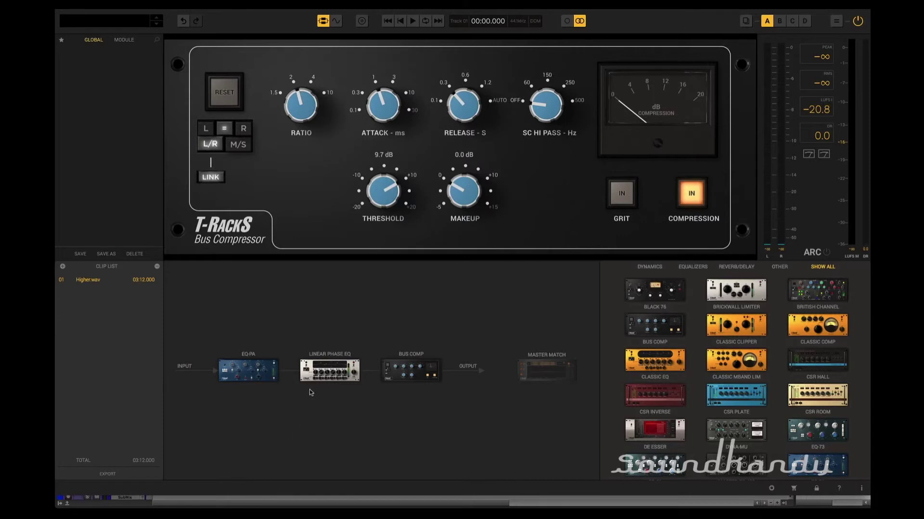
- Play Higher.wav and compare the processed chain A with the empty chain B, ending on chain A
{"action": "key", "text": "space"}
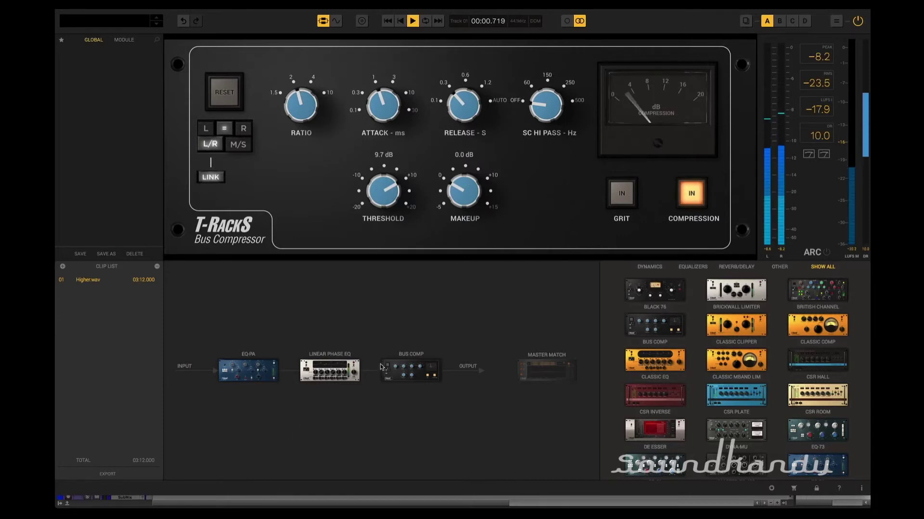
{"action": "left_click", "coordinate": [782, 20]}
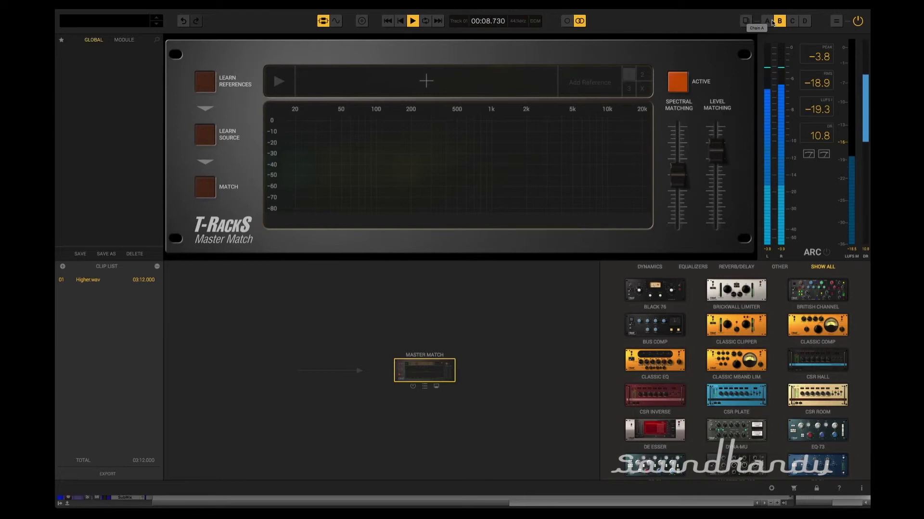
{"action": "left_click", "coordinate": [772, 21]}
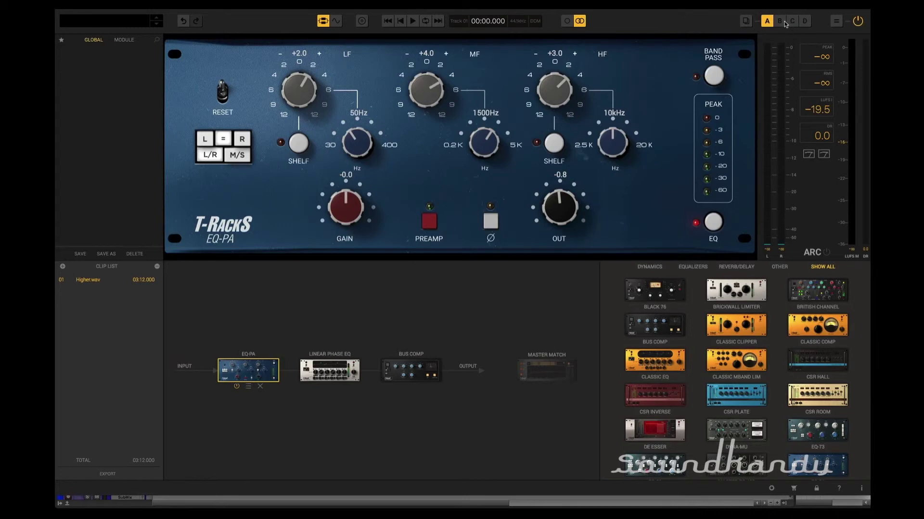
- Audition Higher.wav with the EQ-PA shown, stop playback, and view the Linear Phase EQ and Bus Comp modules
{"action": "key", "text": "space"}
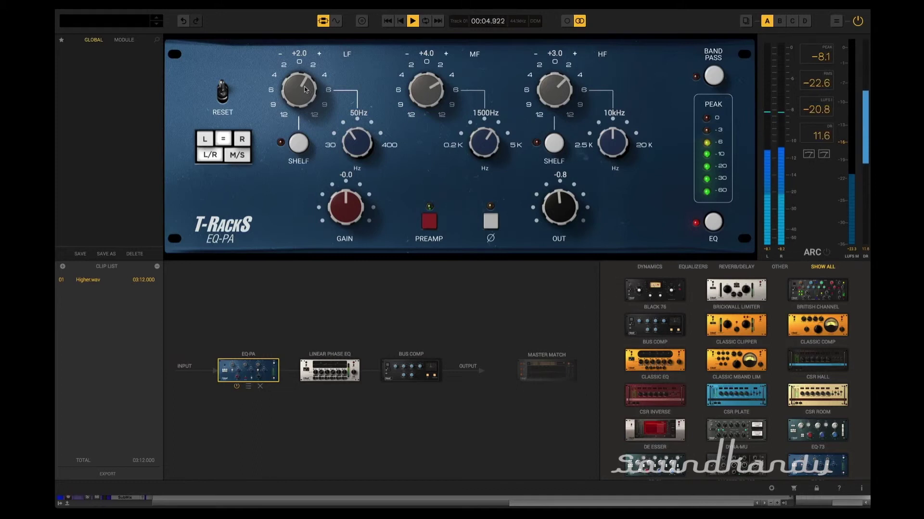
{"action": "key", "text": "space"}
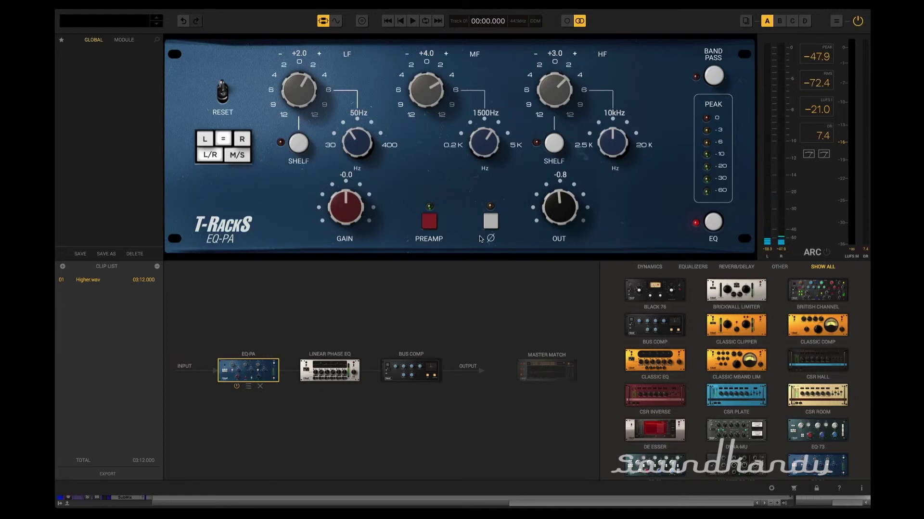
{"action": "left_click", "coordinate": [348, 372]}
{"action": "left_click", "coordinate": [404, 374]}
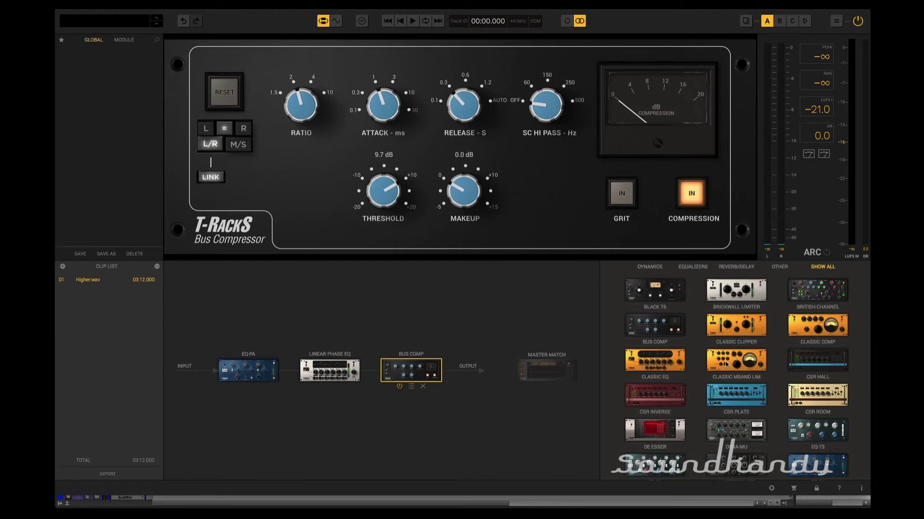
- Display the presets sorted by module and look through the complete module collection again
{"action": "left_click", "coordinate": [116, 41]}
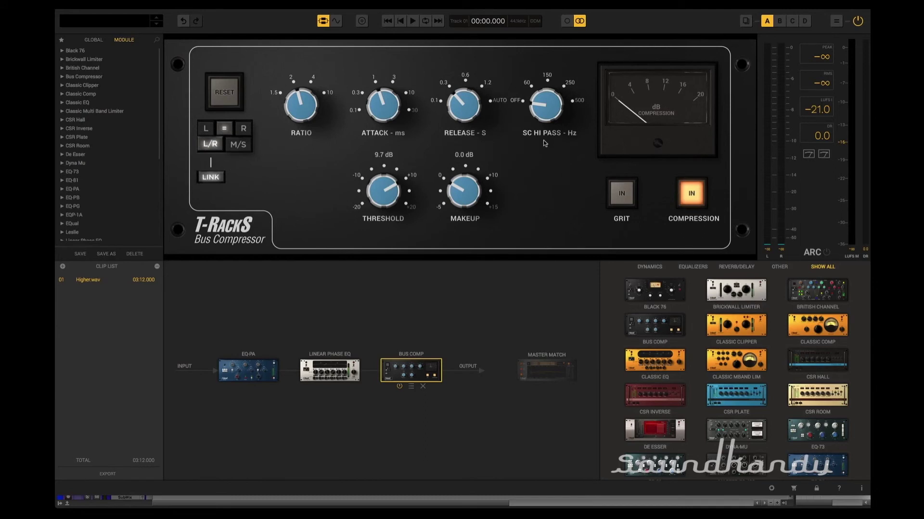
{"action": "scroll", "coordinate": [764, 382], "scroll_direction": "down", "scroll_amount": 5}
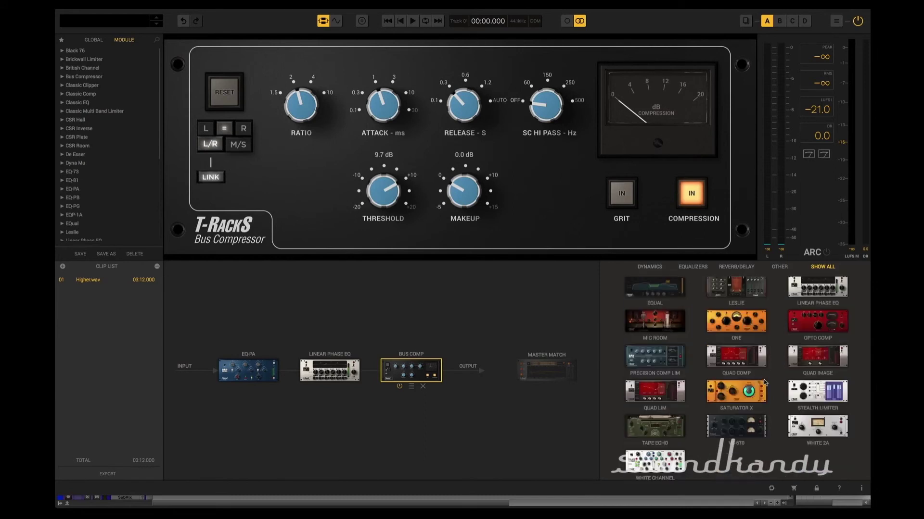
{"action": "scroll", "coordinate": [765, 382], "scroll_direction": "up", "scroll_amount": 5}
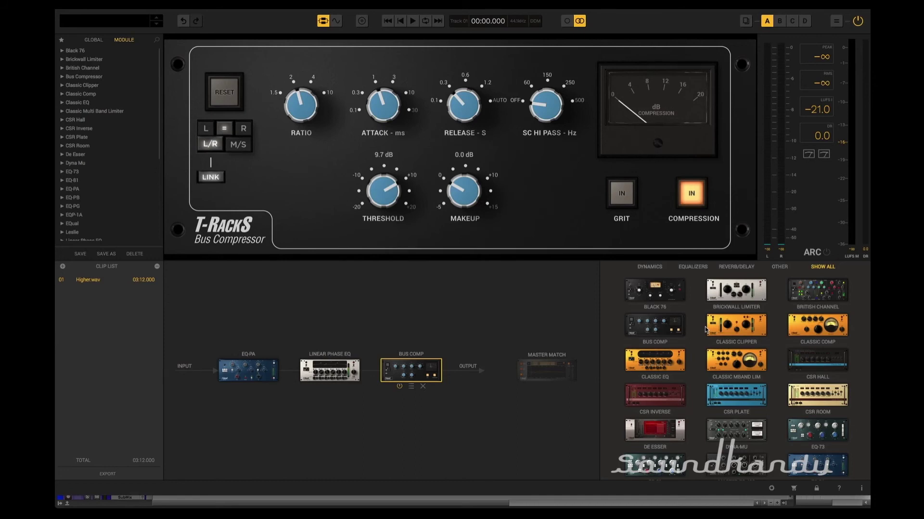
{"action": "scroll", "coordinate": [742, 412], "scroll_direction": "down", "scroll_amount": 10}
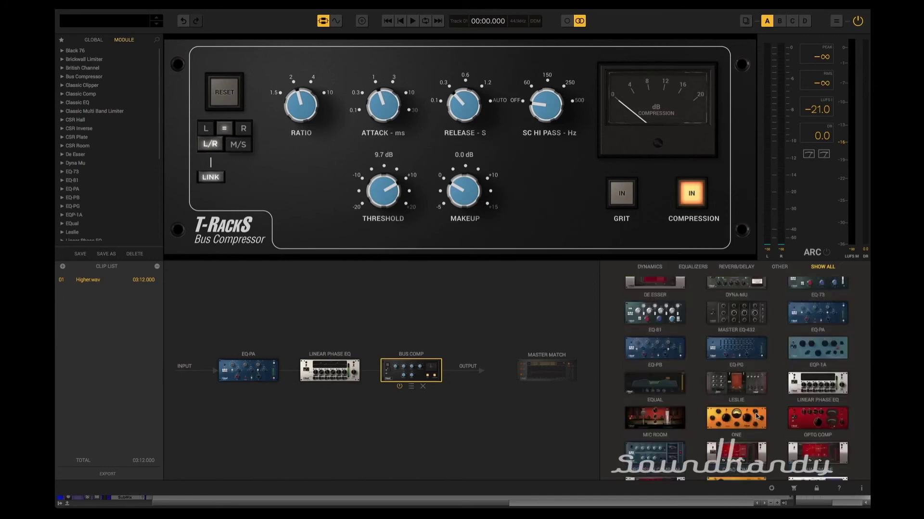
{"action": "scroll", "coordinate": [750, 409], "scroll_direction": "up", "scroll_amount": 8}
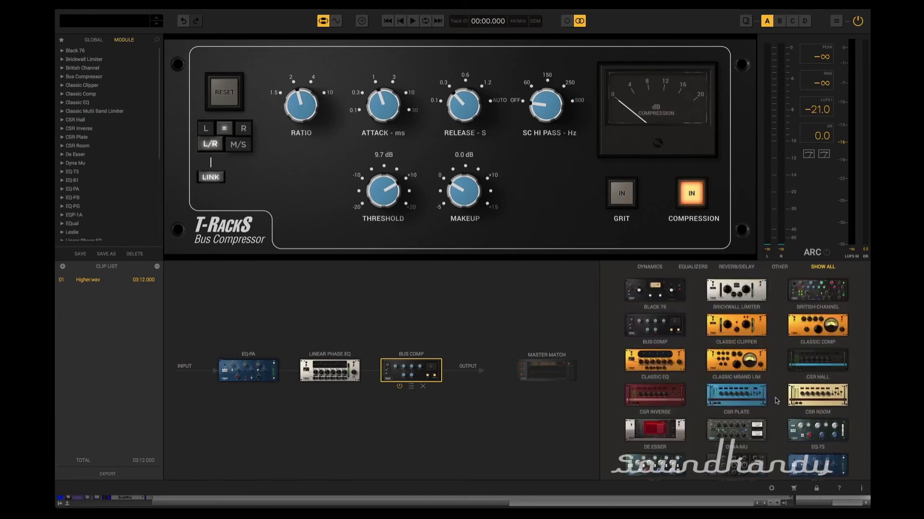
{"action": "scroll", "coordinate": [818, 332], "scroll_direction": "up", "scroll_amount": 1}
{"action": "left_click", "coordinate": [547, 4]}
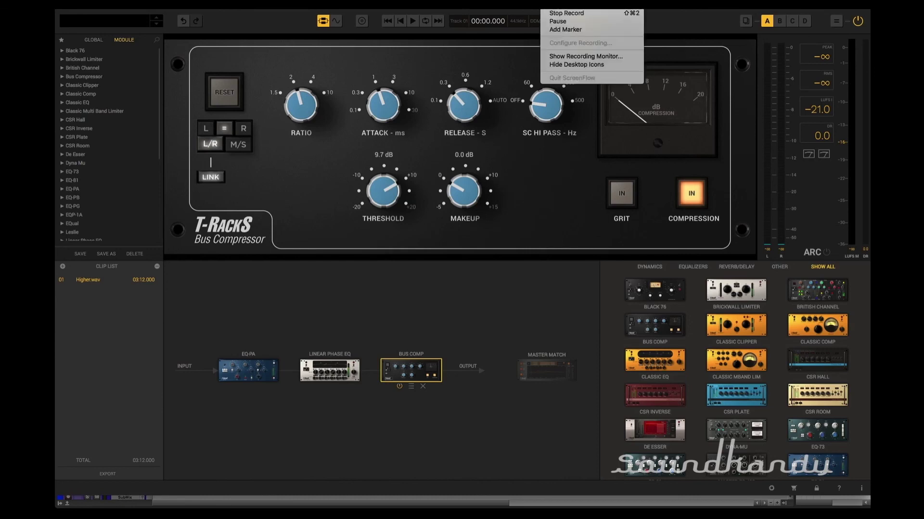